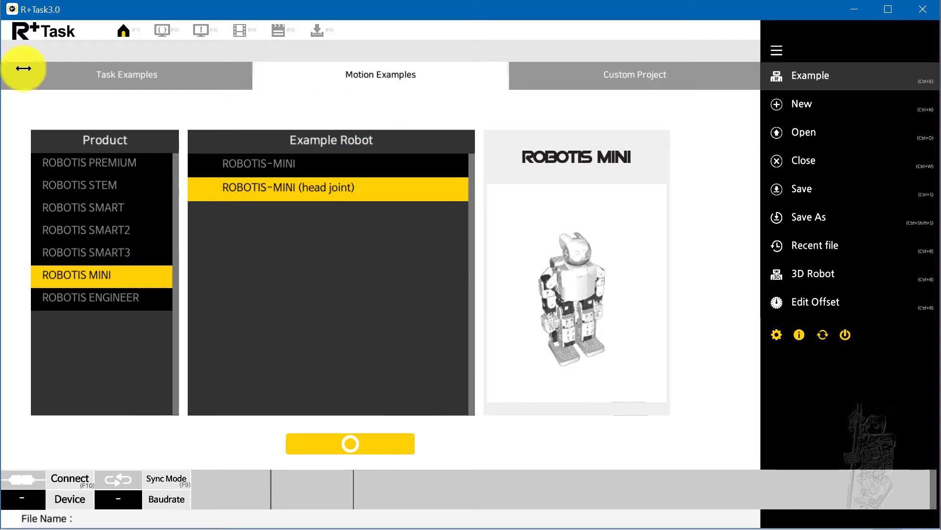
- Open the motion file MINI_Custom.mtn3 from the Book_MINI_Guide Demos folder
{"action": "left_click", "coordinate": [88, 76]}
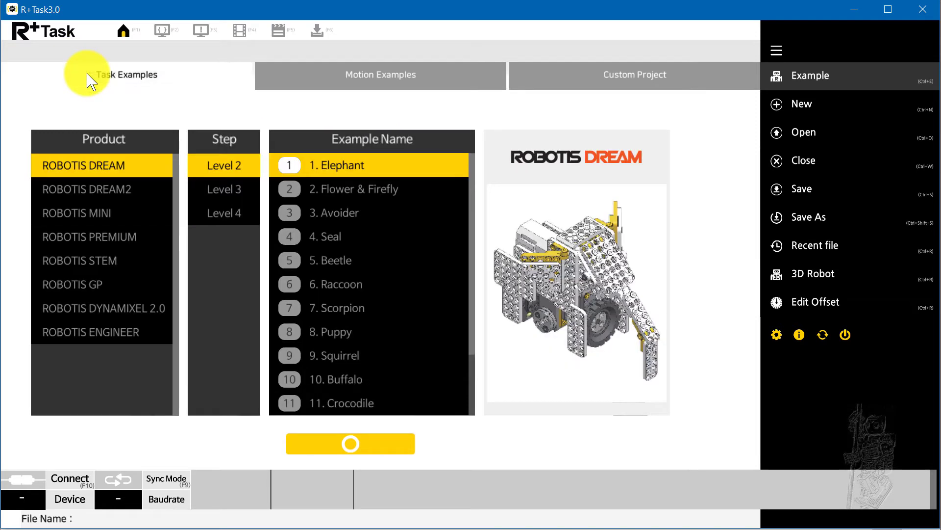
{"action": "left_click", "coordinate": [422, 83]}
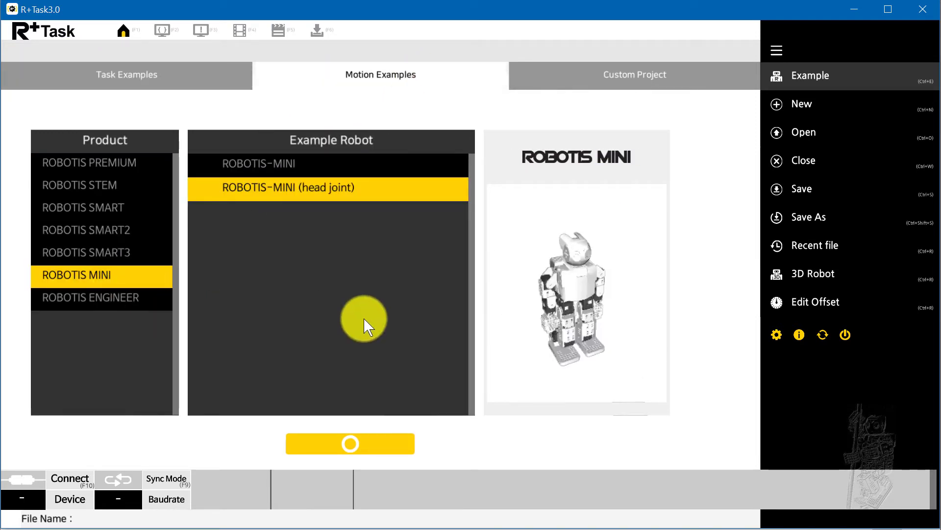
{"action": "left_click", "coordinate": [796, 131]}
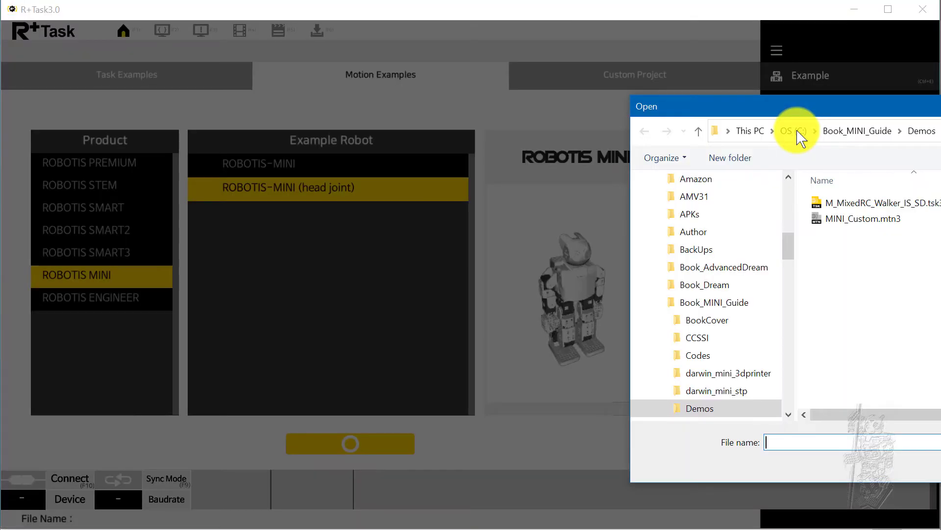
{"action": "left_click", "coordinate": [829, 219]}
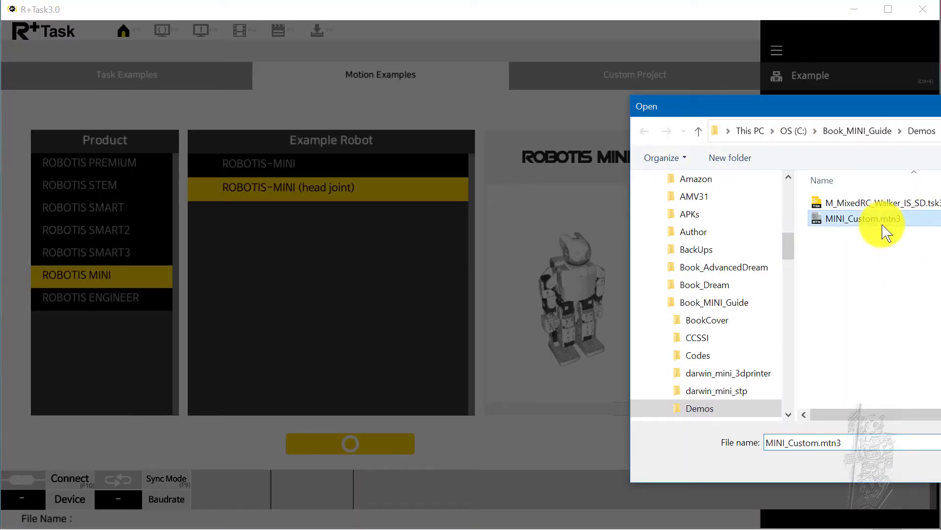
{"action": "key", "text": "Return"}
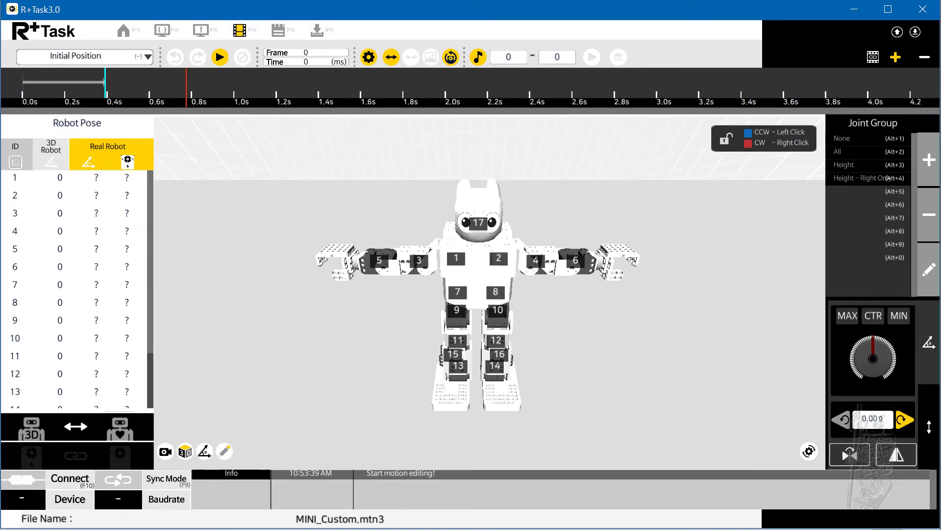
- Choose Crouching Bow 1 from the motion unit list for editing
{"action": "left_click", "coordinate": [147, 56]}
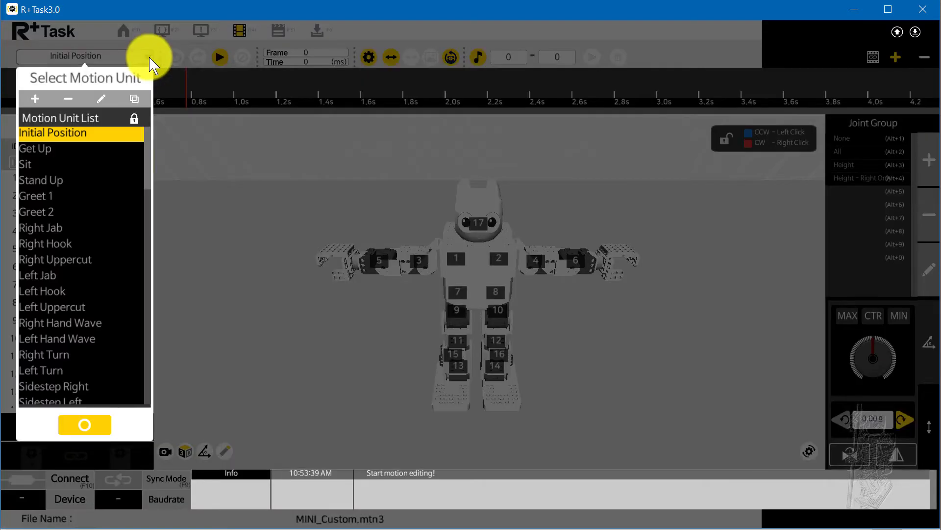
{"action": "scroll", "coordinate": [77, 363], "scroll_direction": "down", "scroll_amount": 5}
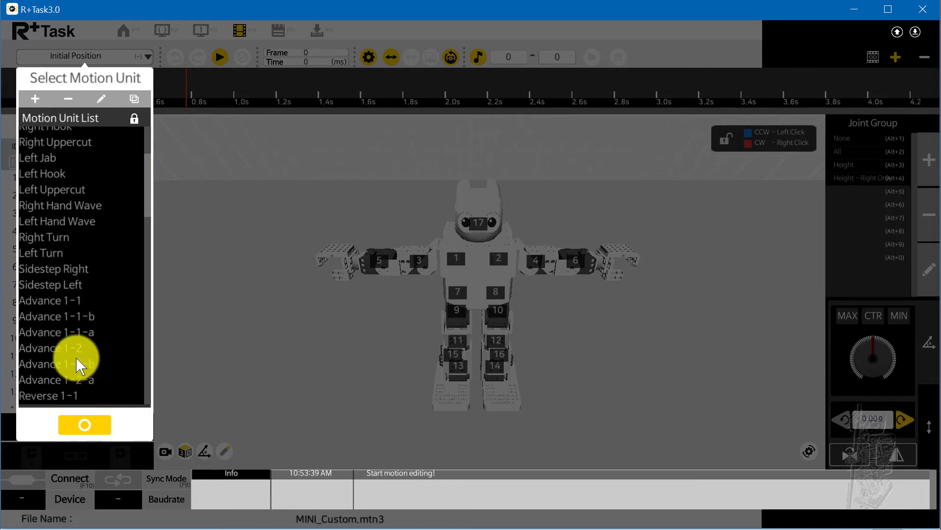
{"action": "left_click_drag", "start_coordinate": [147, 216], "coordinate": [141, 410]}
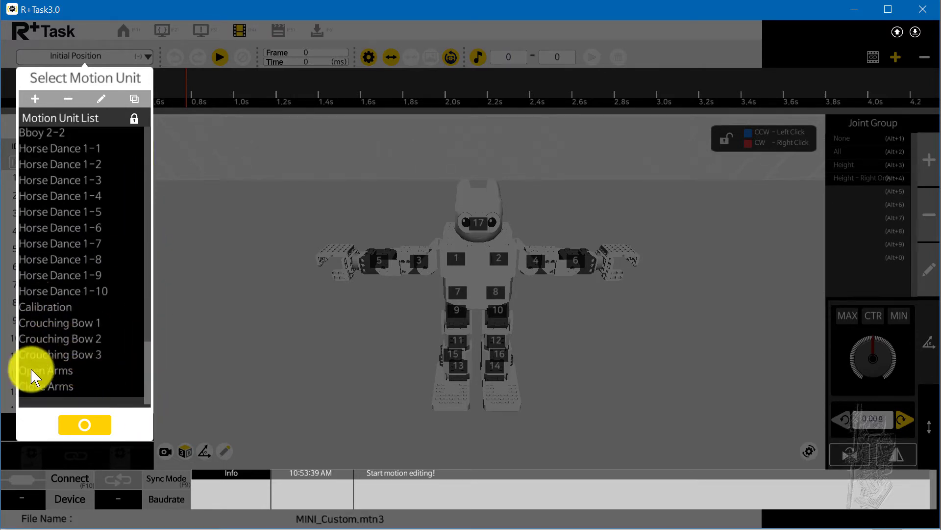
{"action": "left_click", "coordinate": [58, 324]}
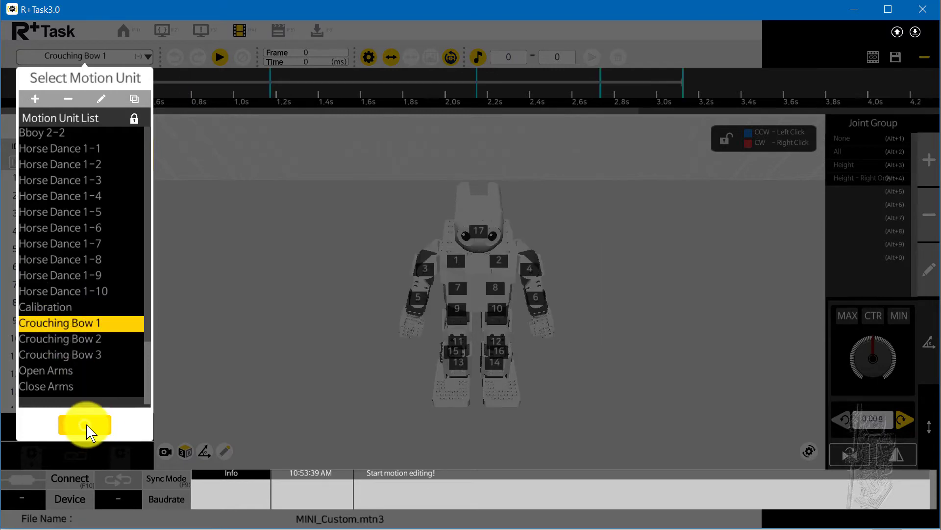
{"action": "left_click", "coordinate": [86, 426]}
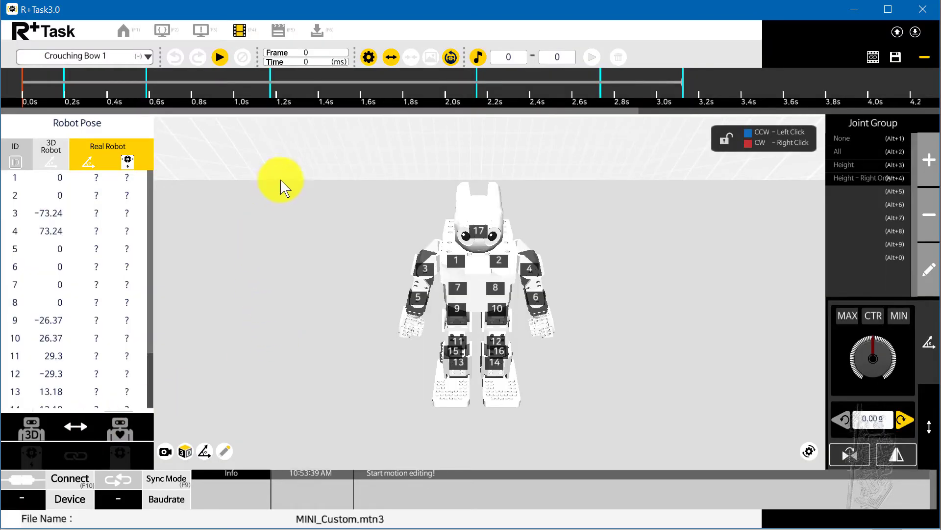
- Examine the 3D robot's pose at each key frame of Crouching Bow 1, from frame 25 through frame 400
{"action": "middle_click_drag", "start_coordinate": [318, 307], "coordinate": [206, 246]}
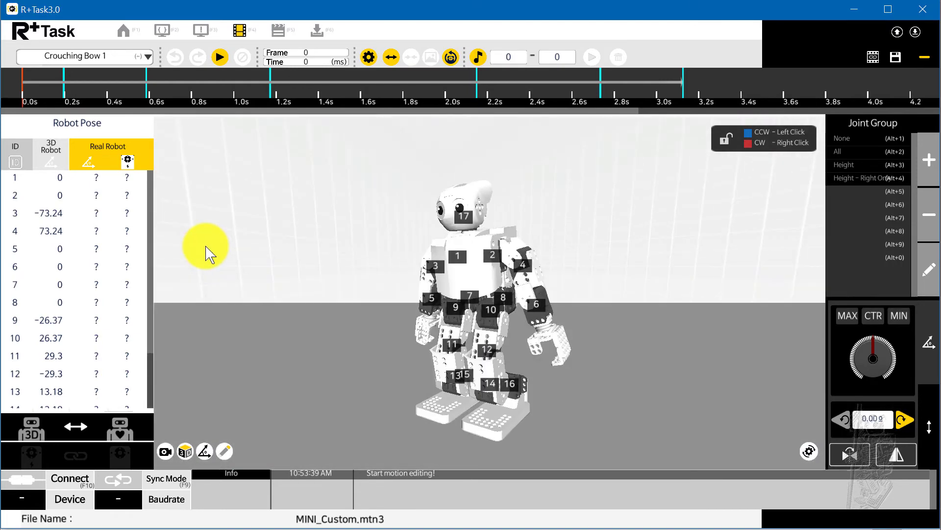
{"action": "left_click", "coordinate": [64, 78]}
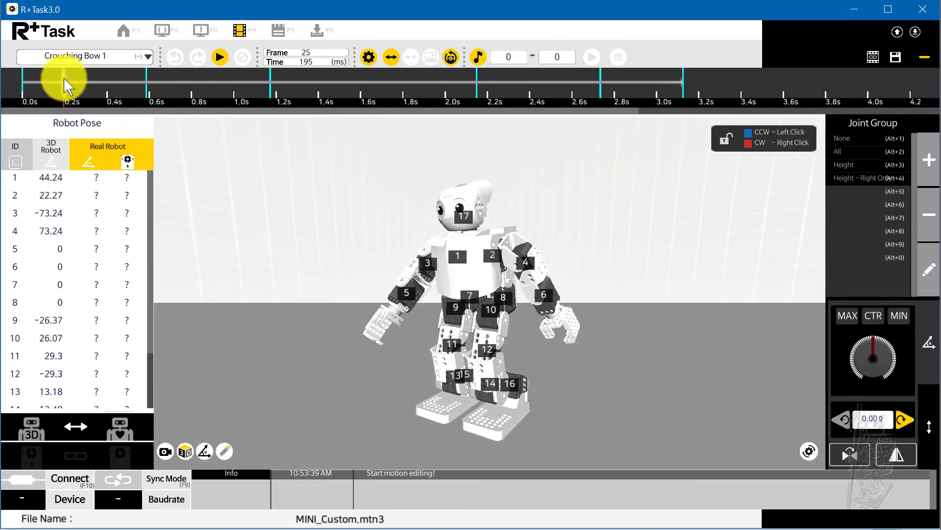
{"action": "left_click", "coordinate": [146, 73]}
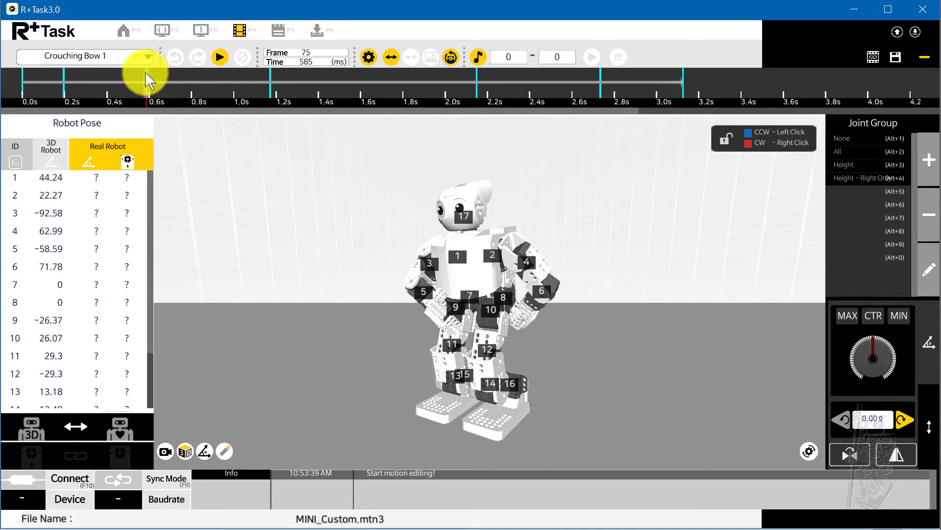
{"action": "left_click", "coordinate": [270, 79]}
{"action": "left_click", "coordinate": [477, 77]}
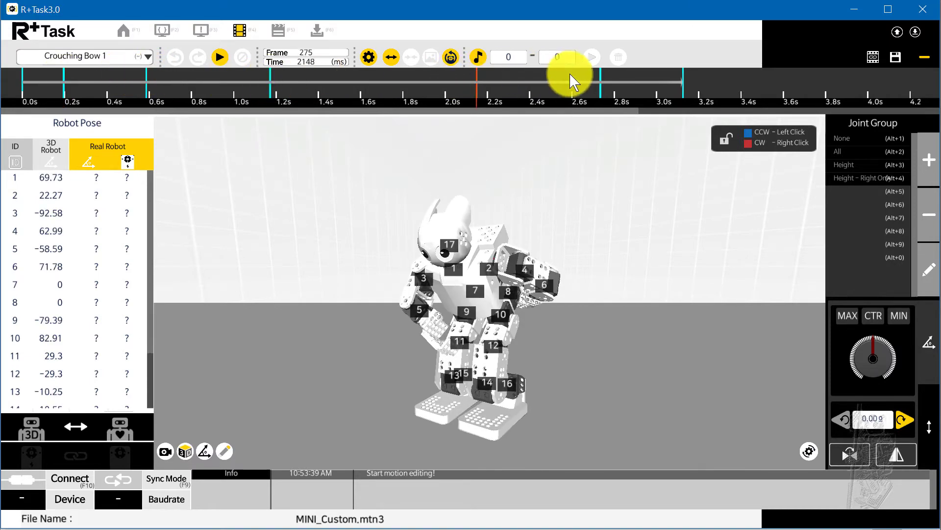
{"action": "left_click", "coordinate": [602, 75]}
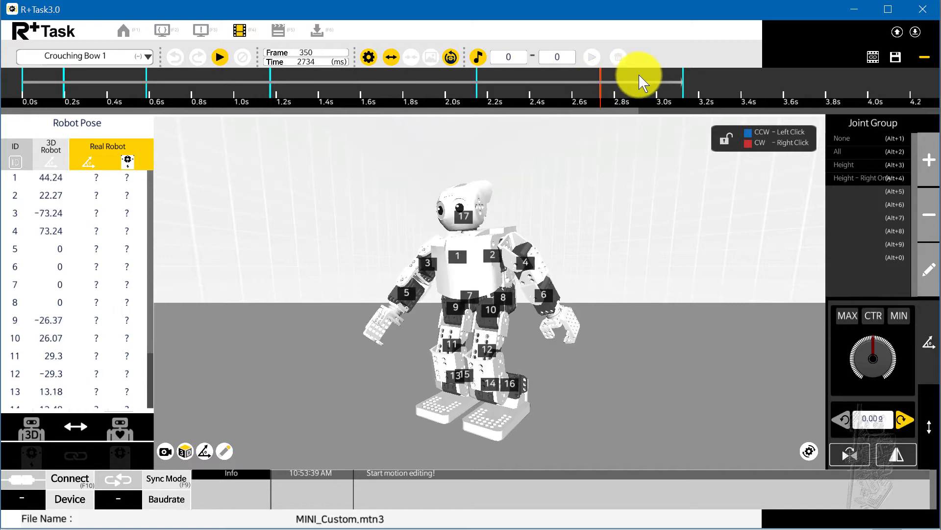
{"action": "left_click", "coordinate": [685, 78]}
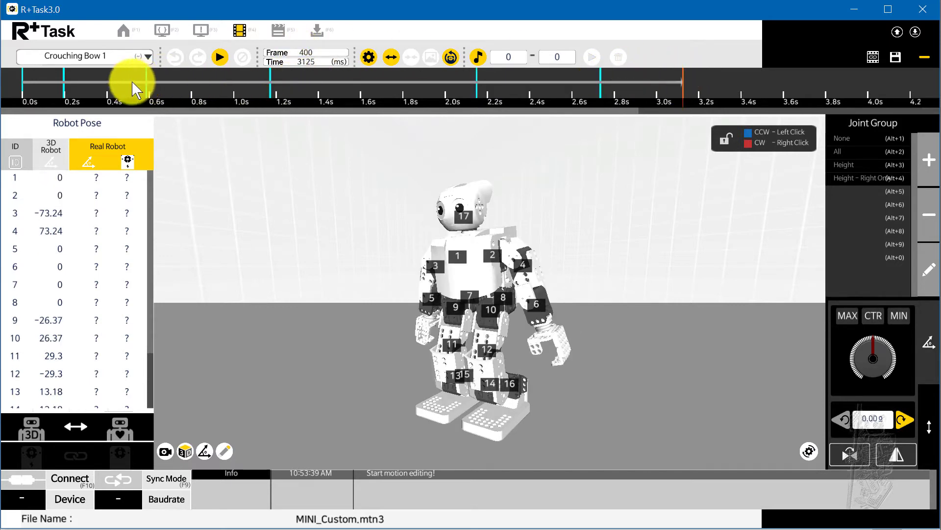
- Examine the in-between poses after the third key frame of Crouching Bow 1, ending back on the key frame at frame 75
{"action": "left_click", "coordinate": [175, 78]}
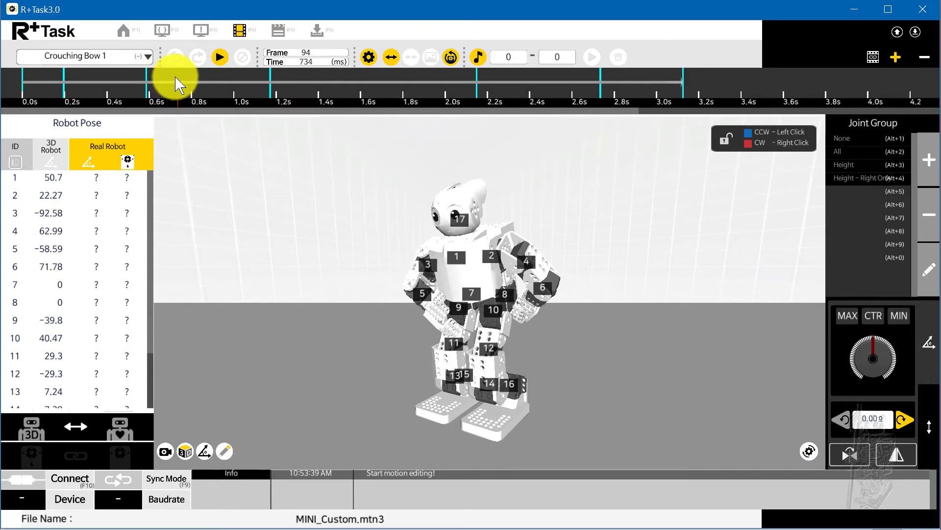
{"action": "left_click", "coordinate": [203, 77]}
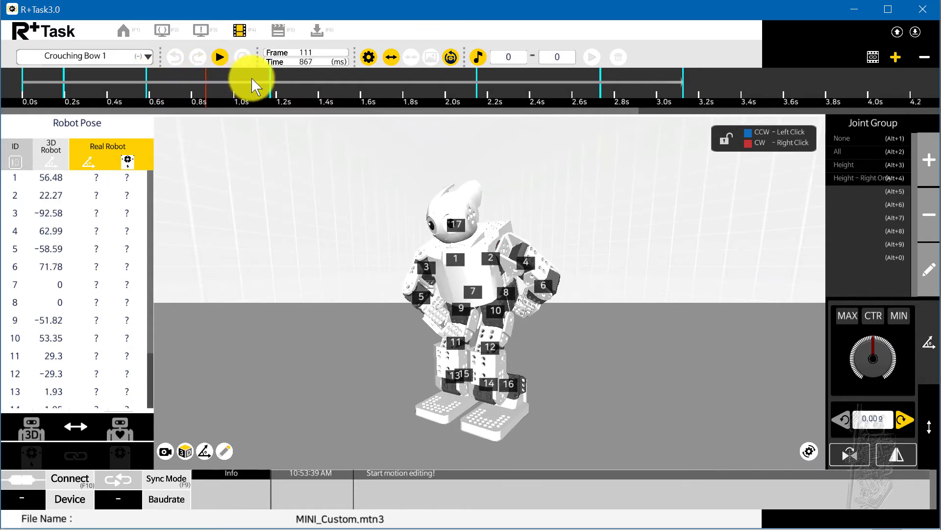
{"action": "left_click", "coordinate": [251, 78]}
{"action": "left_click", "coordinate": [188, 80]}
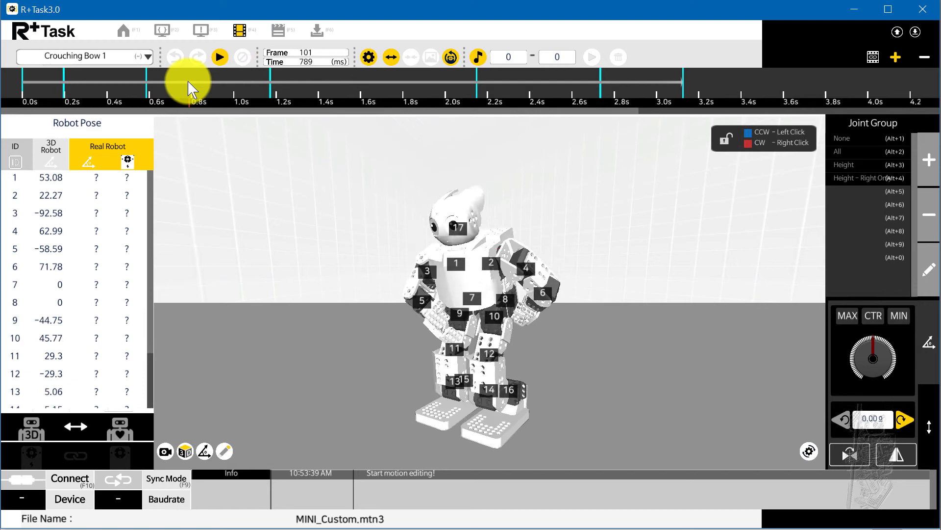
{"action": "left_click", "coordinate": [155, 75]}
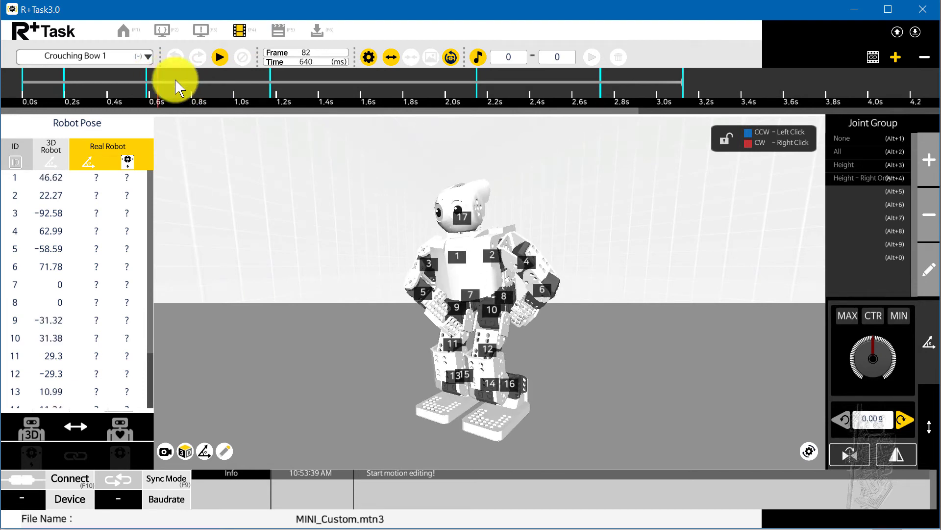
{"action": "left_click", "coordinate": [148, 75]}
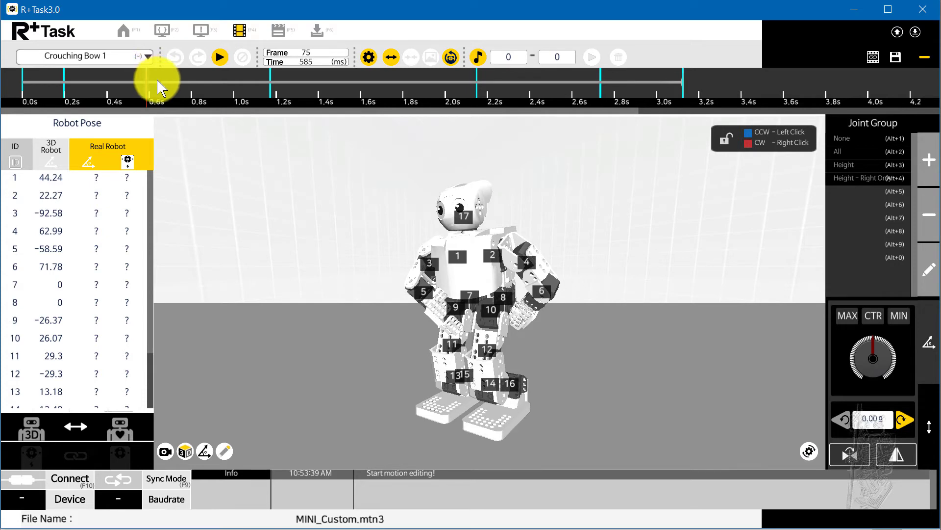
- Inspect the flexibility levels of several joints and the inertial force level in the motion unit's joint parameters
{"action": "left_click", "coordinate": [391, 57]}
{"action": "left_click", "coordinate": [391, 58]}
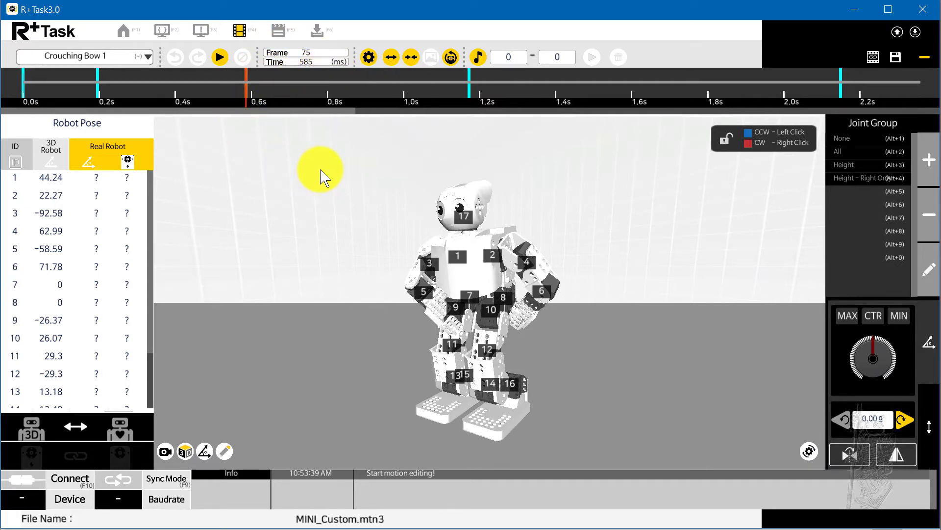
{"action": "left_click", "coordinate": [369, 57]}
{"action": "left_click", "coordinate": [510, 230]}
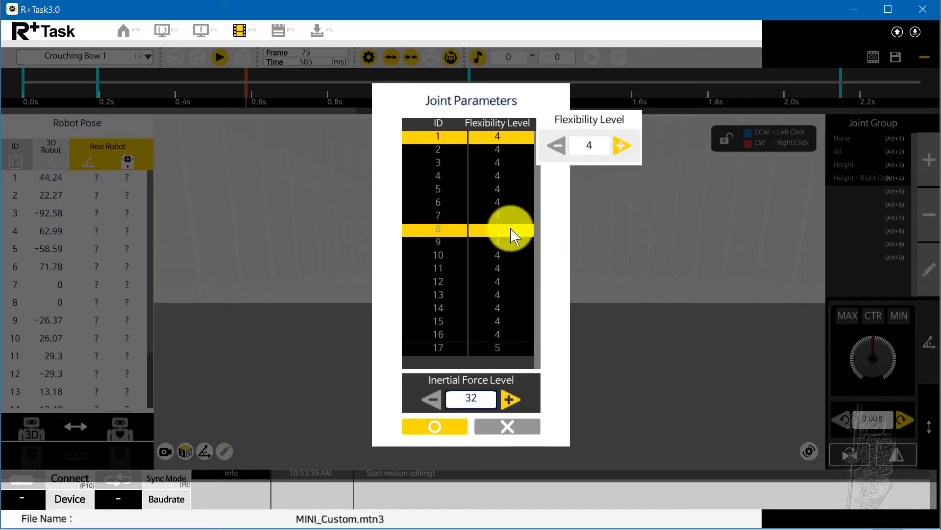
{"action": "left_click", "coordinate": [505, 270]}
{"action": "left_click", "coordinate": [504, 189]}
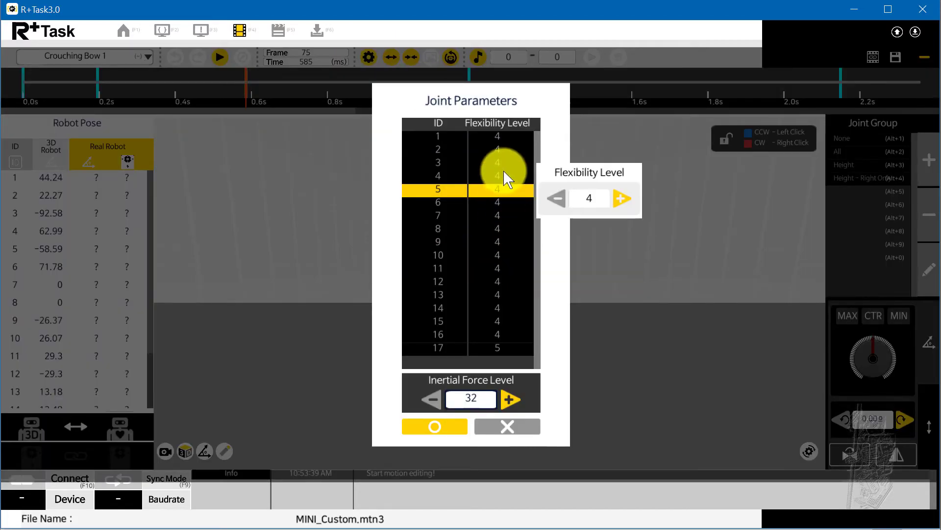
{"action": "left_click", "coordinate": [493, 229]}
{"action": "left_click", "coordinate": [493, 256]}
{"action": "left_click", "coordinate": [503, 294]}
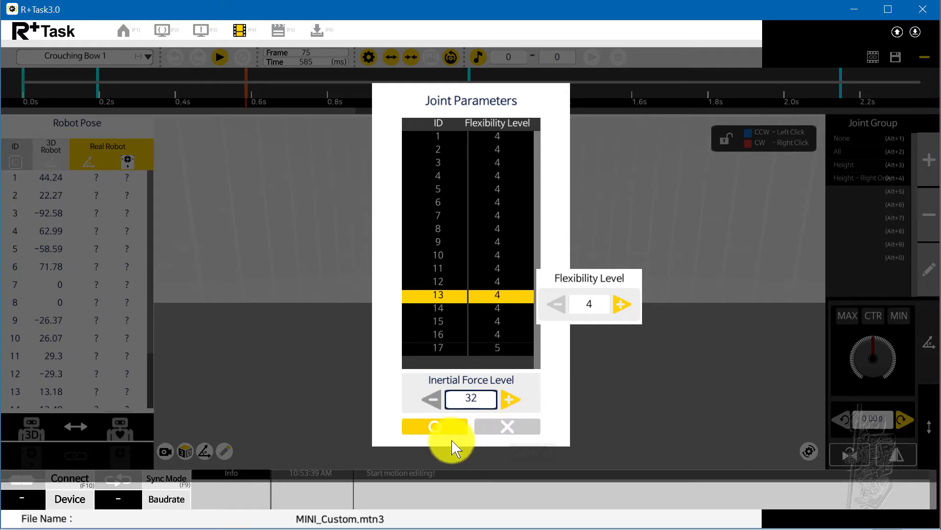
{"action": "left_click", "coordinate": [511, 429]}
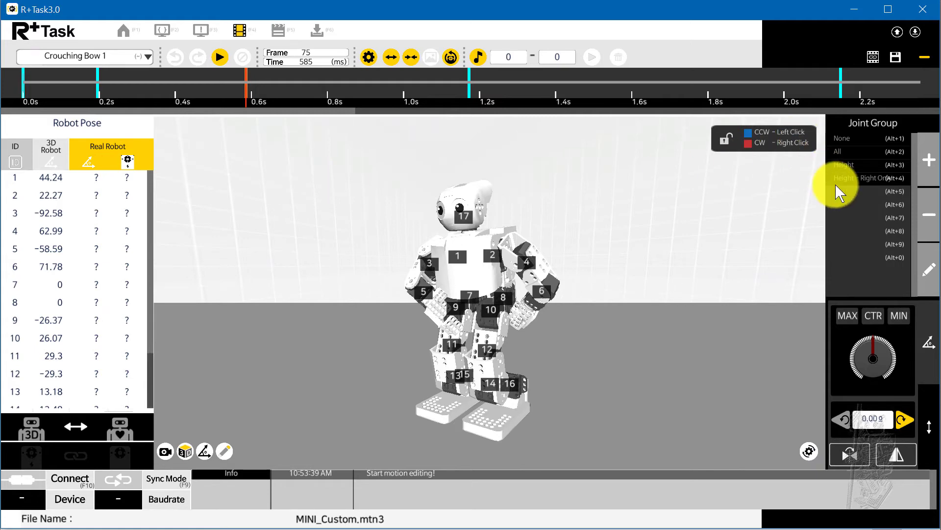
- Select the Height joint group and lower the robot into a crouch at frame 75, to 132.7 and -17.4 steps
{"action": "left_click", "coordinate": [849, 177]}
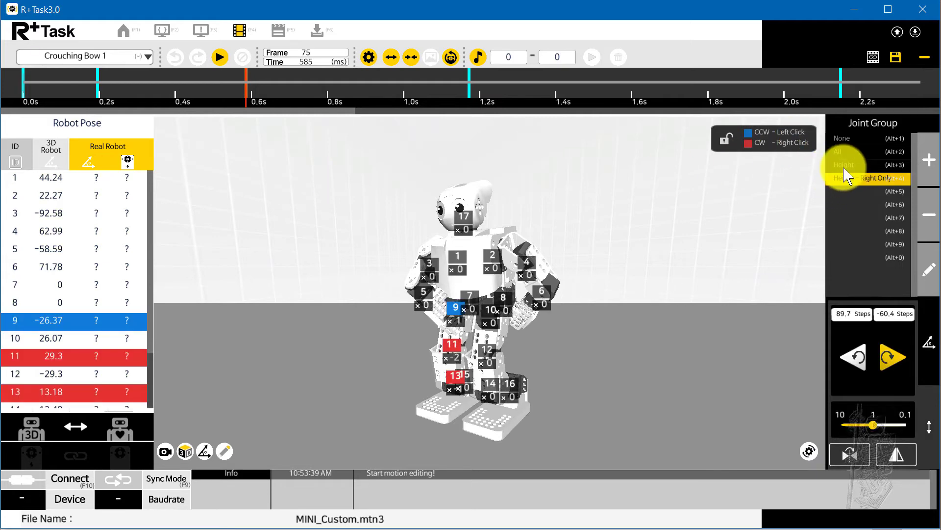
{"action": "left_click", "coordinate": [846, 167]}
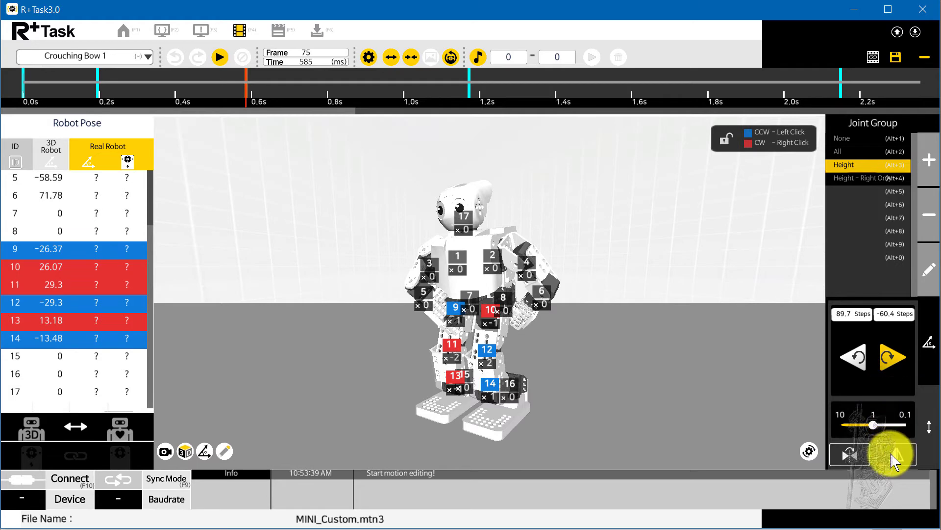
{"action": "left_click", "coordinate": [889, 363]}
{"action": "left_click", "coordinate": [889, 363]}
{"action": "left_click", "coordinate": [889, 363]}
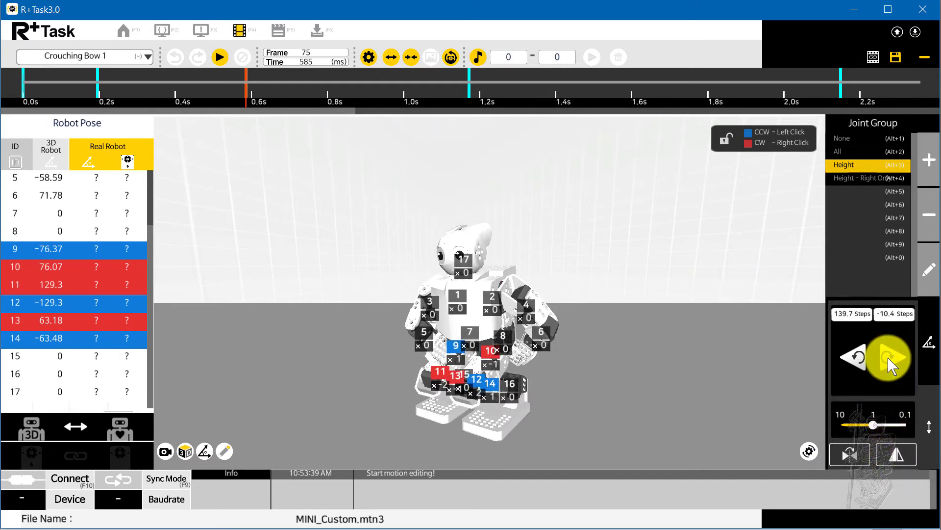
{"action": "left_click", "coordinate": [852, 365]}
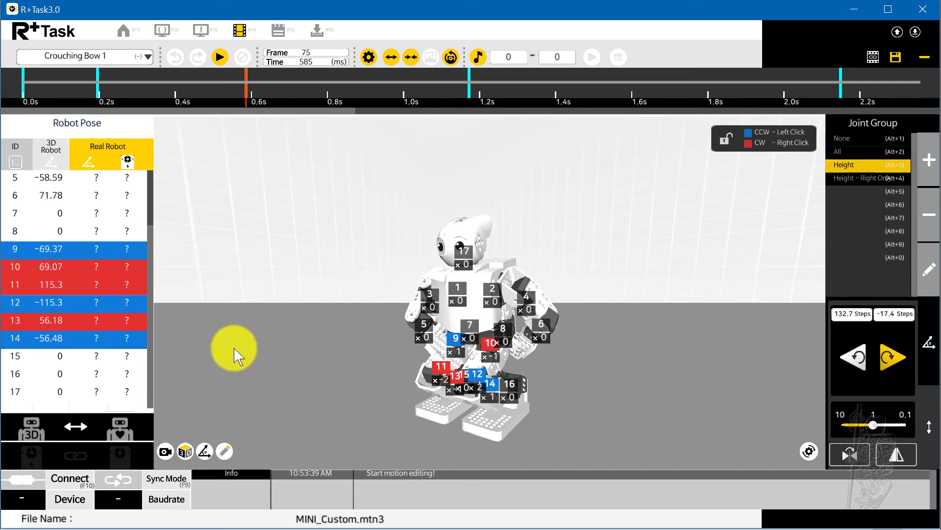
- Raise the robot from its crouch with the Height joint group, ending at 93.7 and -56.4 steps
{"action": "left_click_drag", "start_coordinate": [233, 346], "coordinate": [537, 337]}
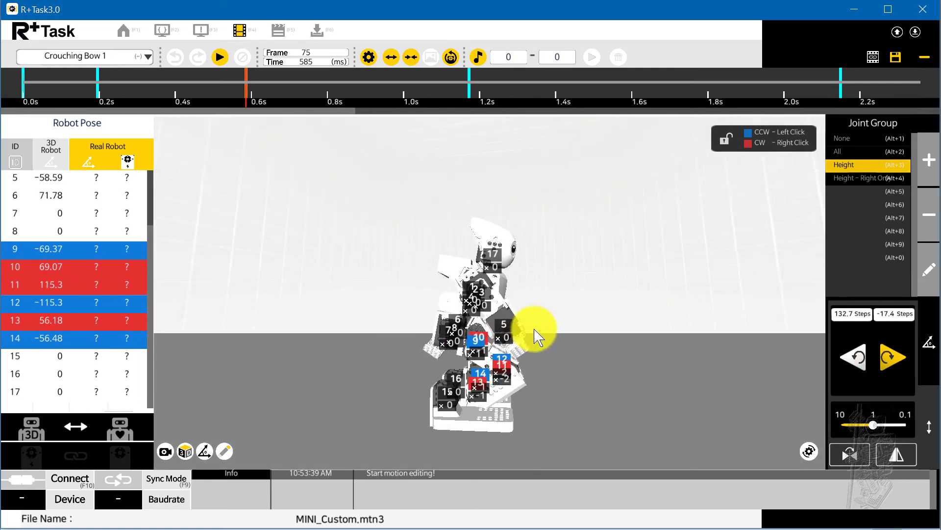
{"action": "left_click", "coordinate": [864, 356]}
{"action": "left_click", "coordinate": [898, 359]}
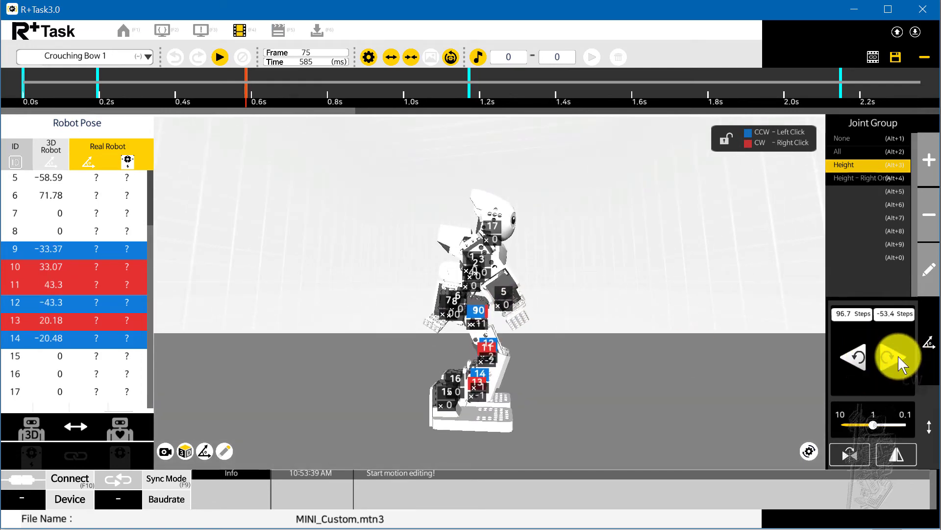
{"action": "left_click", "coordinate": [852, 353]}
{"action": "left_click", "coordinate": [856, 360]}
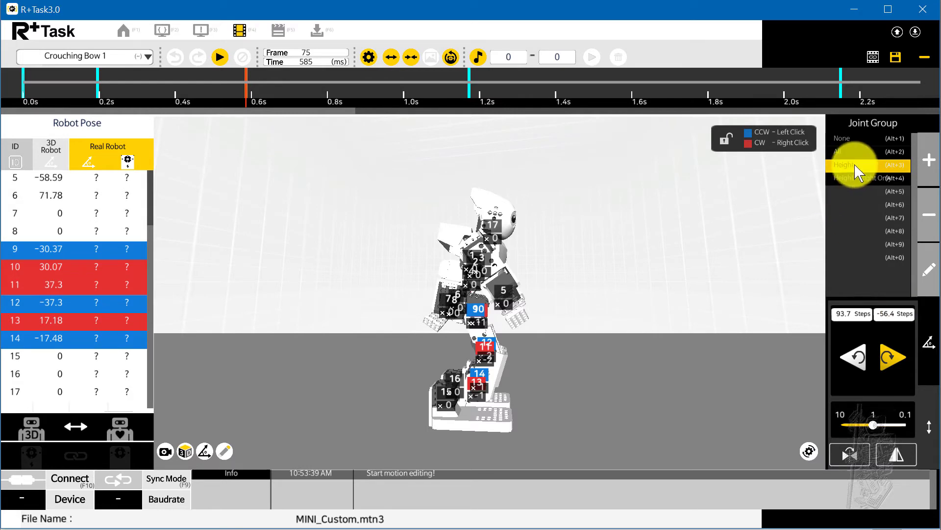
- Inspect the joint multipliers defined for the Height joint group
{"action": "left_click", "coordinate": [926, 269]}
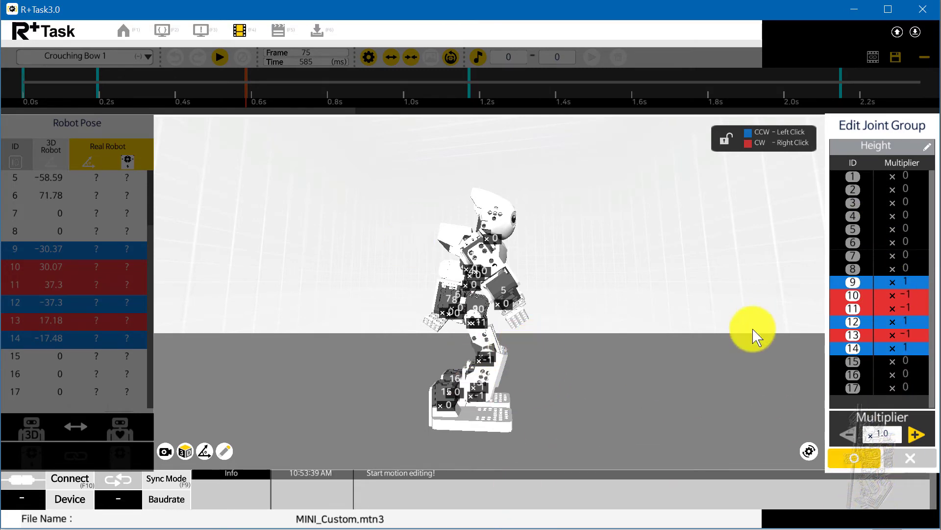
{"action": "left_click", "coordinate": [911, 458]}
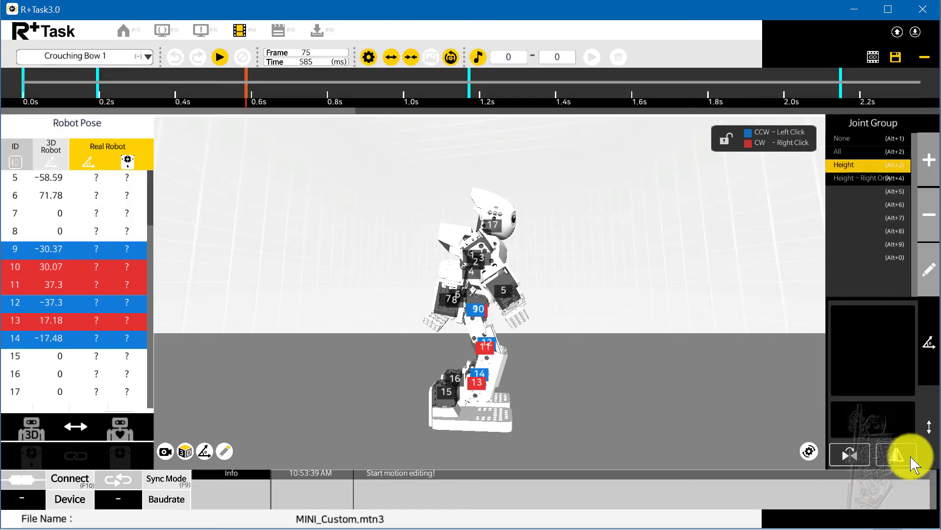
- Switch from motion-unit editing to the motion list editor and open the Crouching Bows motion list
{"action": "left_click_drag", "start_coordinate": [668, 321], "coordinate": [353, 323]}
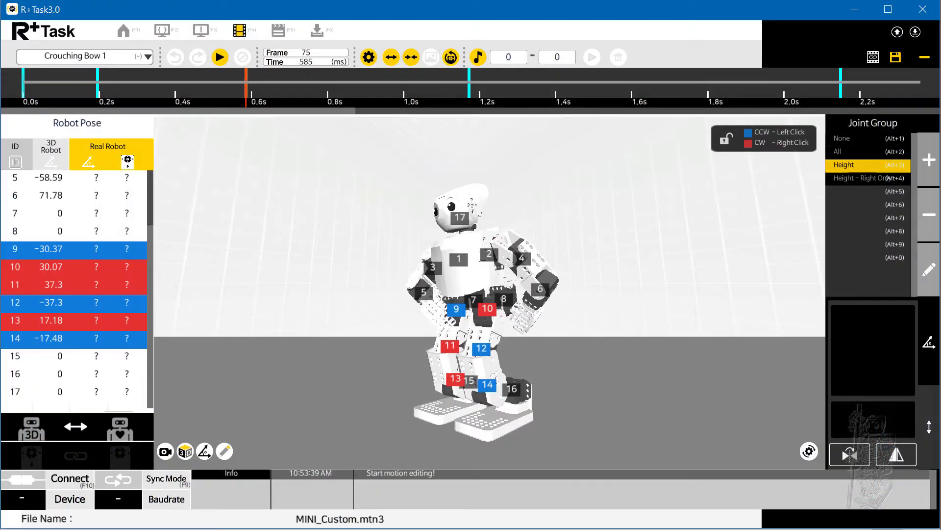
{"action": "left_click", "coordinate": [277, 31]}
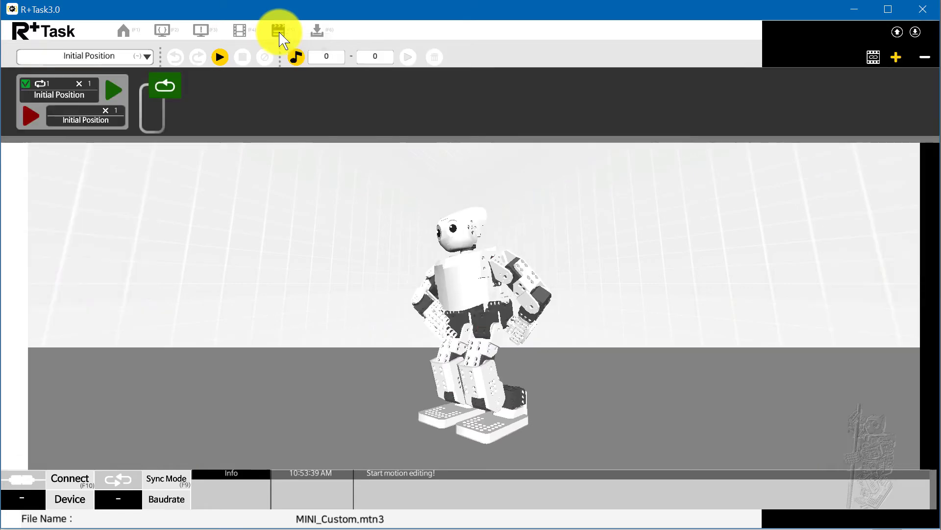
{"action": "left_click", "coordinate": [140, 55]}
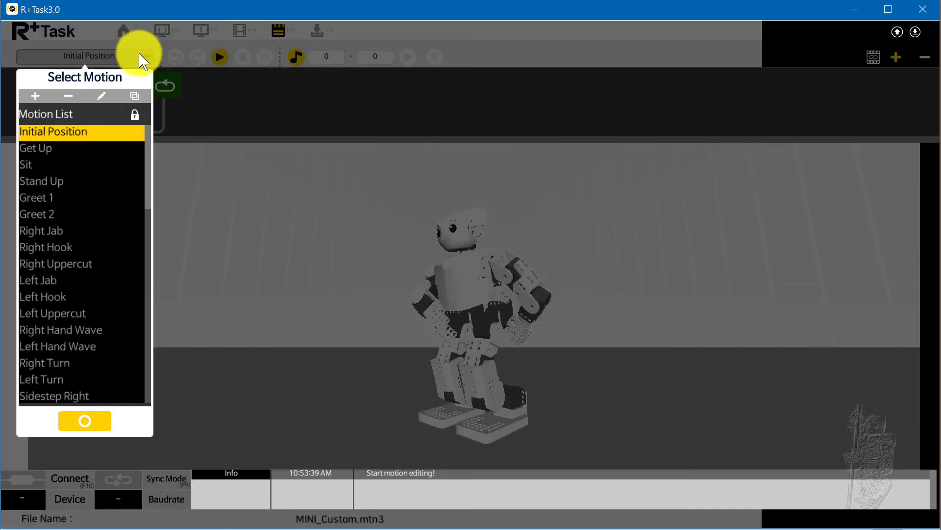
{"action": "left_click_drag", "start_coordinate": [149, 172], "coordinate": [140, 400]}
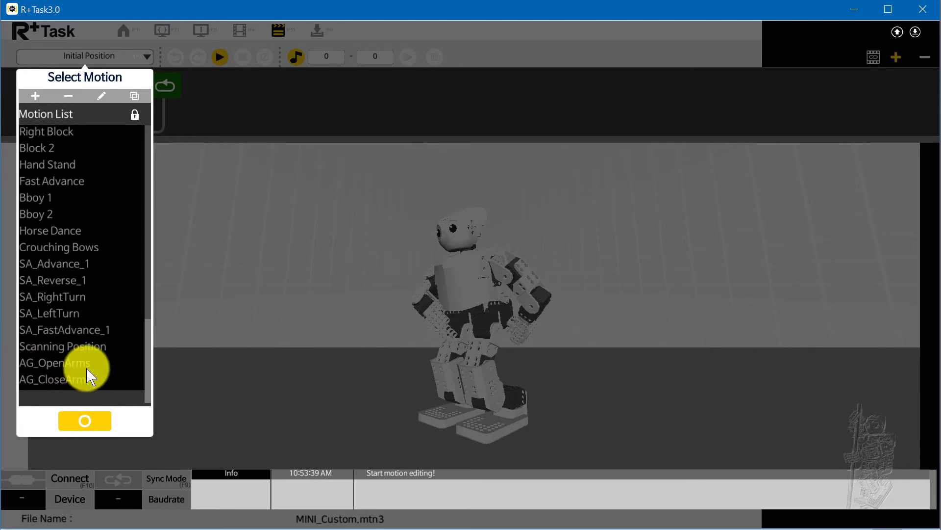
{"action": "left_click", "coordinate": [57, 247]}
{"action": "left_click", "coordinate": [104, 420]}
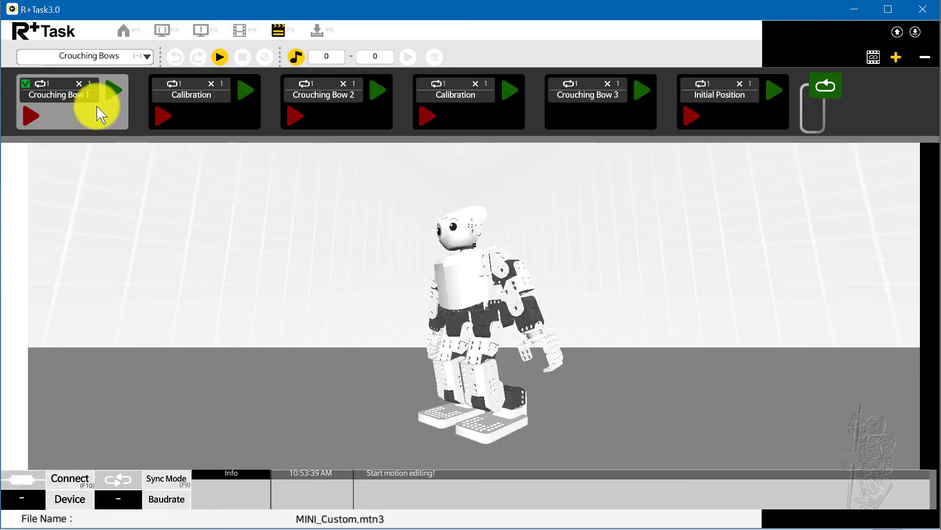
- Go through the motion units of Crouching Bows from Crouching Bow 1 to Initial Position and play the list in the 3D view
{"action": "left_click", "coordinate": [185, 104]}
{"action": "left_click", "coordinate": [326, 96]}
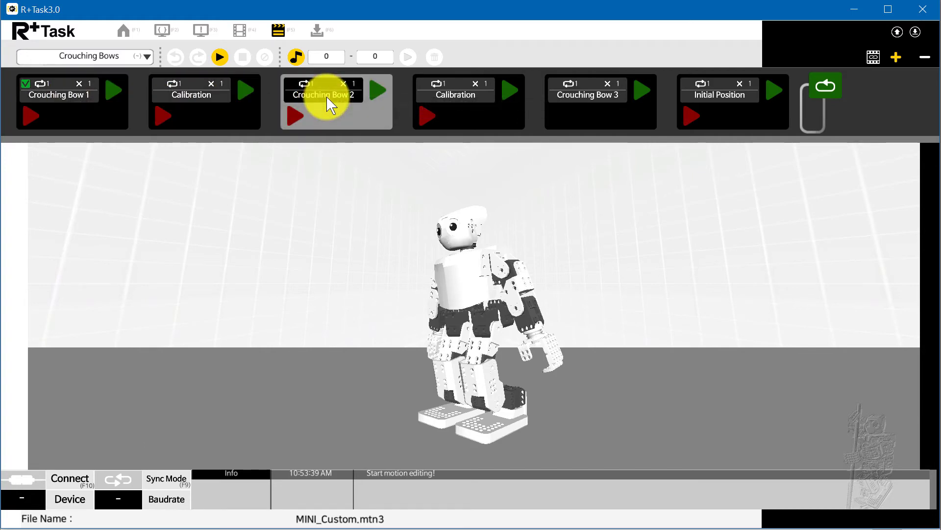
{"action": "left_click", "coordinate": [453, 106]}
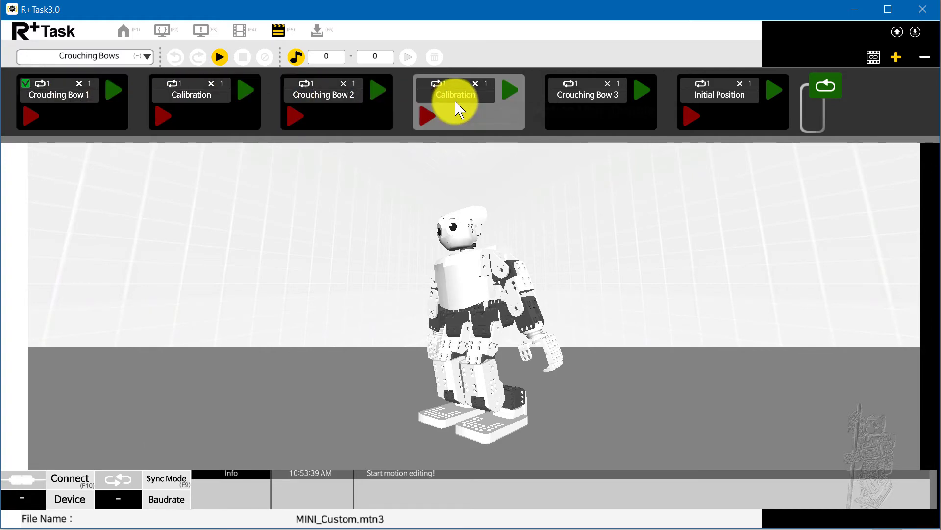
{"action": "left_click", "coordinate": [592, 94]}
{"action": "left_click", "coordinate": [729, 98]}
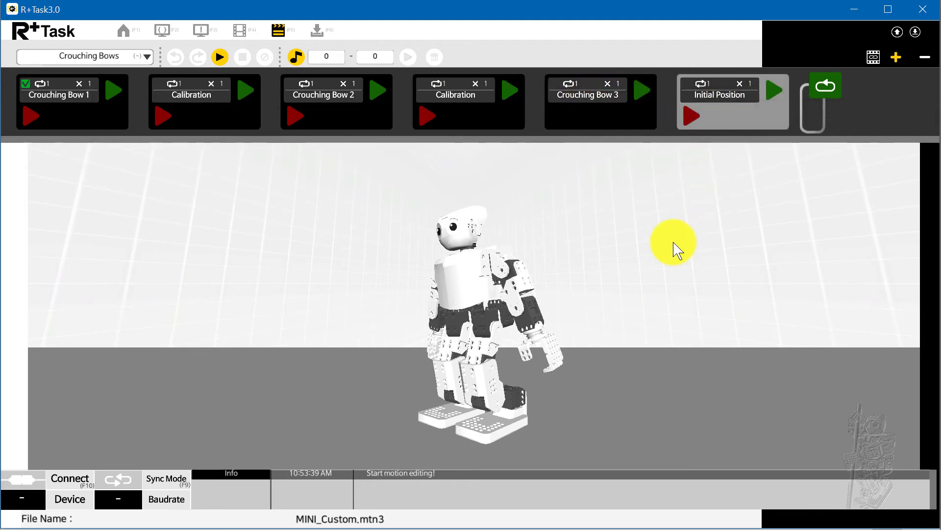
{"action": "left_click", "coordinate": [219, 57]}
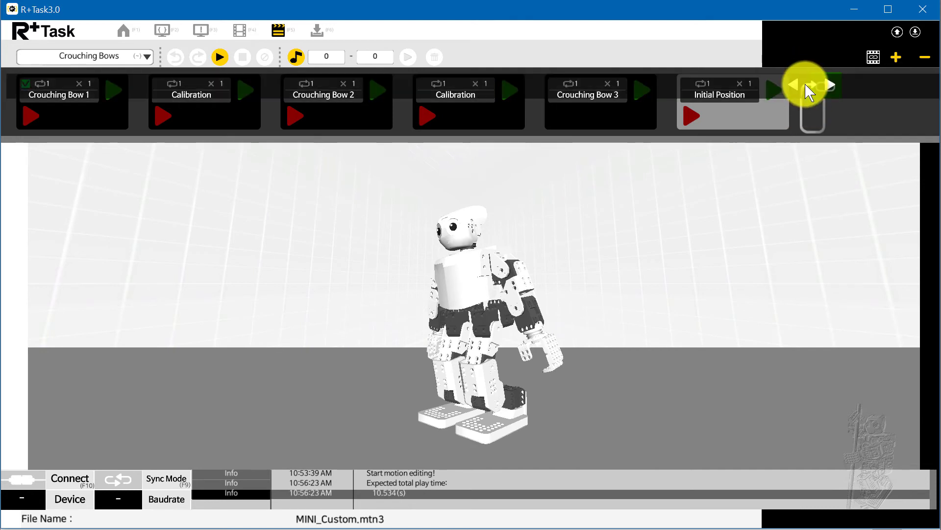
- Extend the loop back to before Crouching Bow 1, play the looped motion list, and stop the playback
{"action": "mouse_move", "coordinate": [804, 83]}
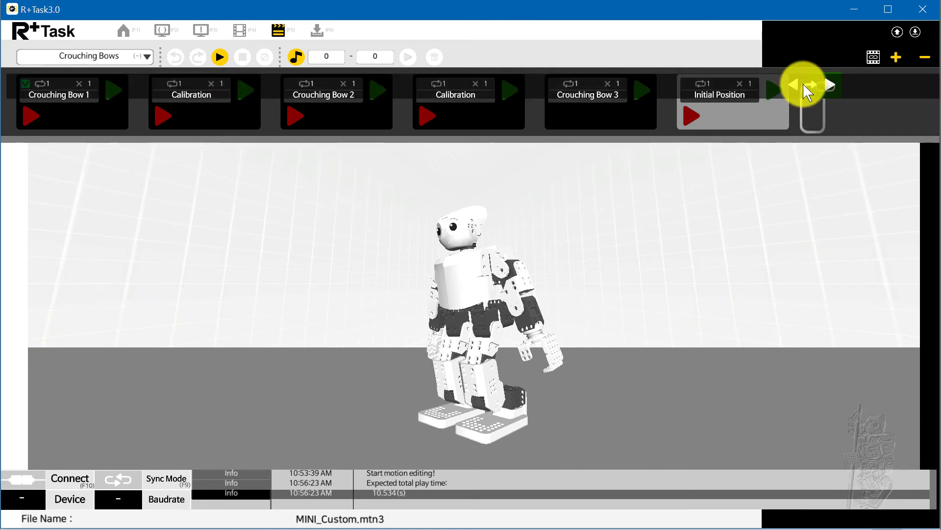
{"action": "left_click_drag", "start_coordinate": [803, 84], "coordinate": [7, 104]}
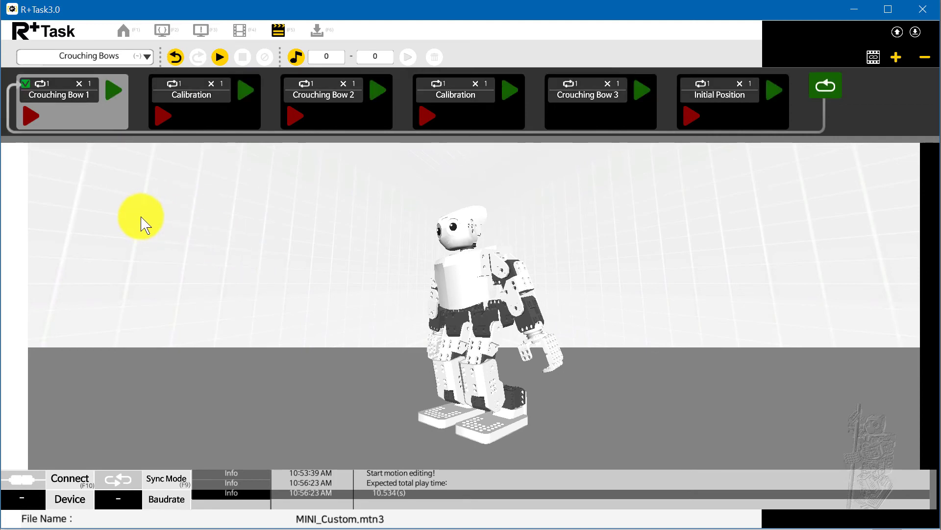
{"action": "left_click", "coordinate": [220, 57]}
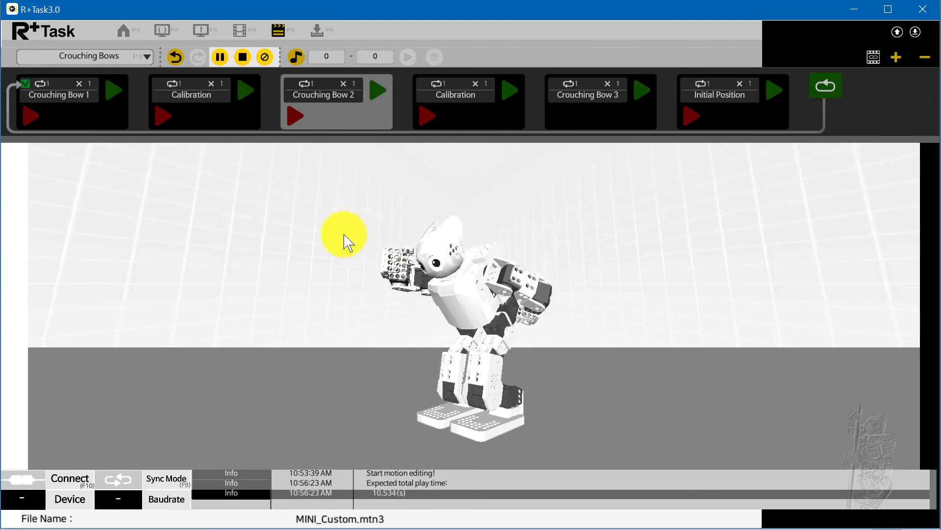
{"action": "left_click", "coordinate": [244, 59]}
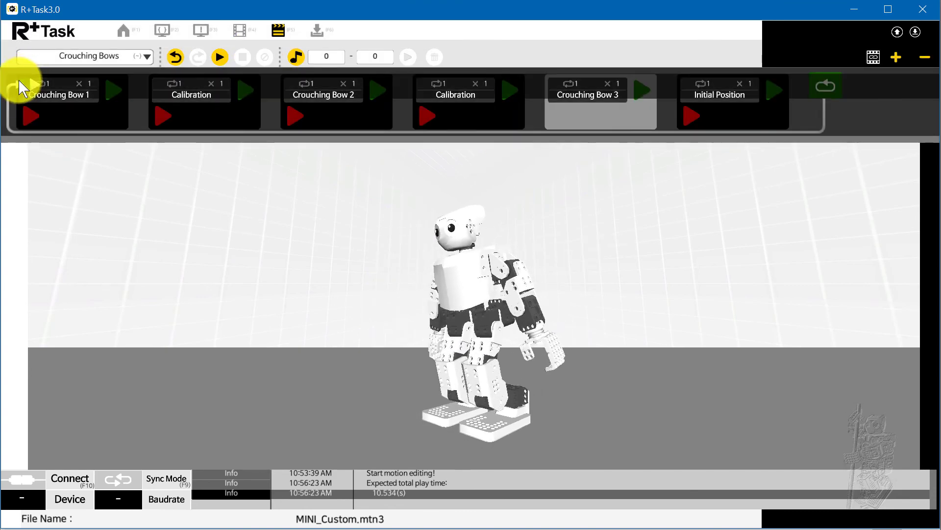
- Move the loop's return point back behind the Initial Position unit so the list no longer repeats
{"action": "left_click", "coordinate": [12, 90]}
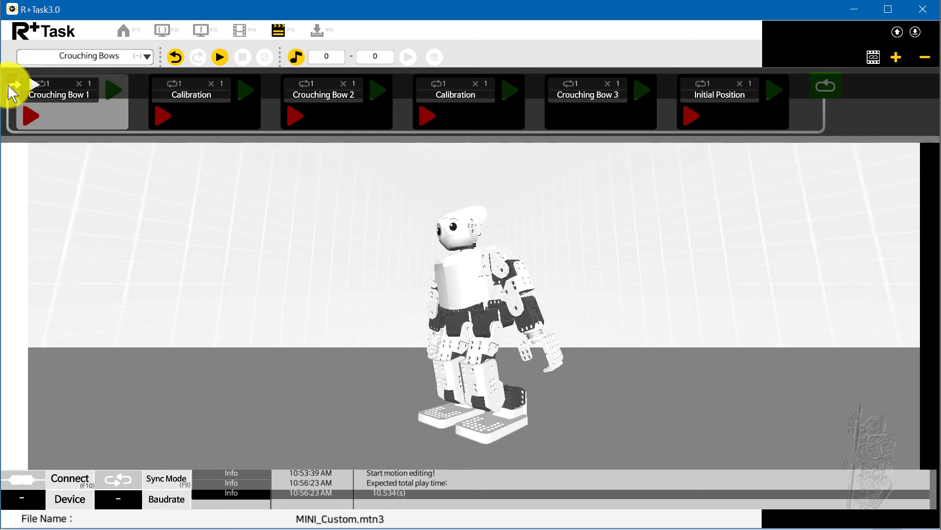
{"action": "left_click_drag", "start_coordinate": [12, 90], "coordinate": [840, 105]}
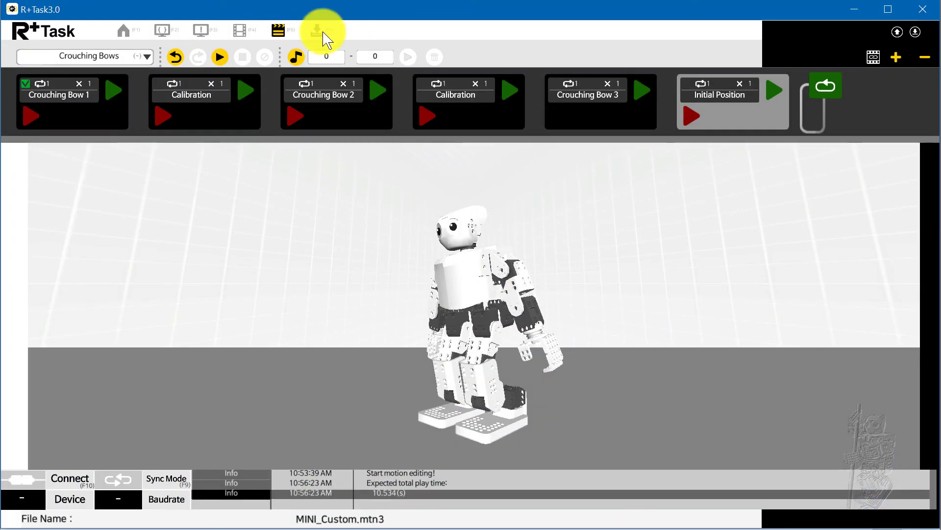
- Open the motion download view and examine the motions in CT Custom Group, Body Roll Examples, RC Walk 1, Smart Avoider and Arms Gripper
{"action": "left_click", "coordinate": [321, 36]}
{"action": "left_click", "coordinate": [225, 237]}
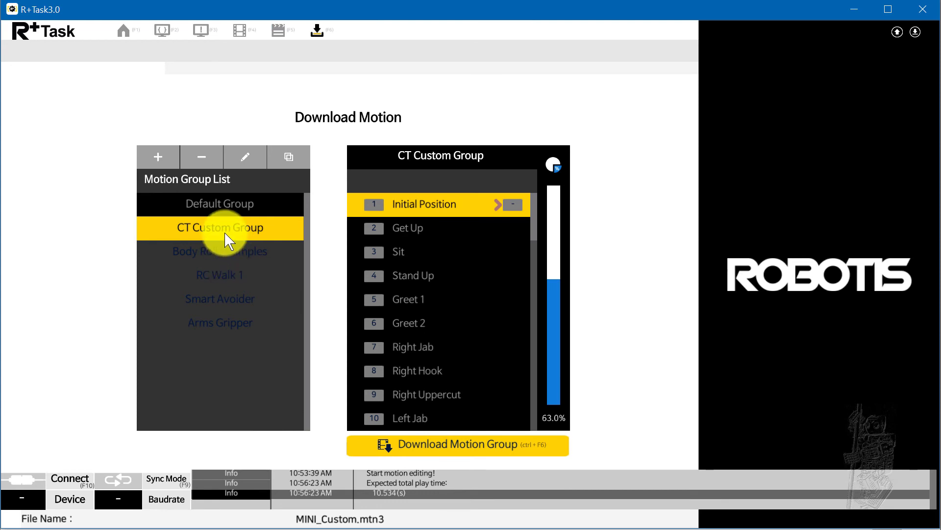
{"action": "left_click", "coordinate": [225, 260]}
{"action": "left_click", "coordinate": [228, 280]}
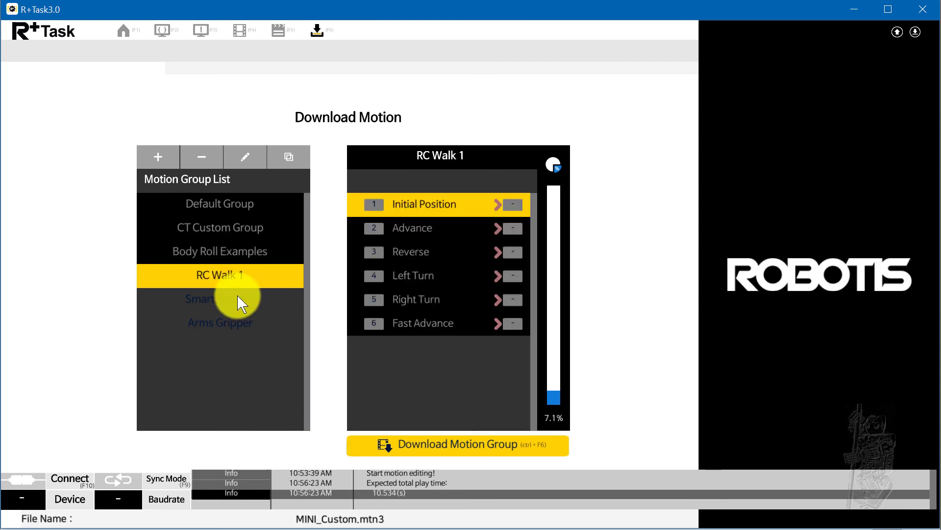
{"action": "left_click", "coordinate": [237, 298]}
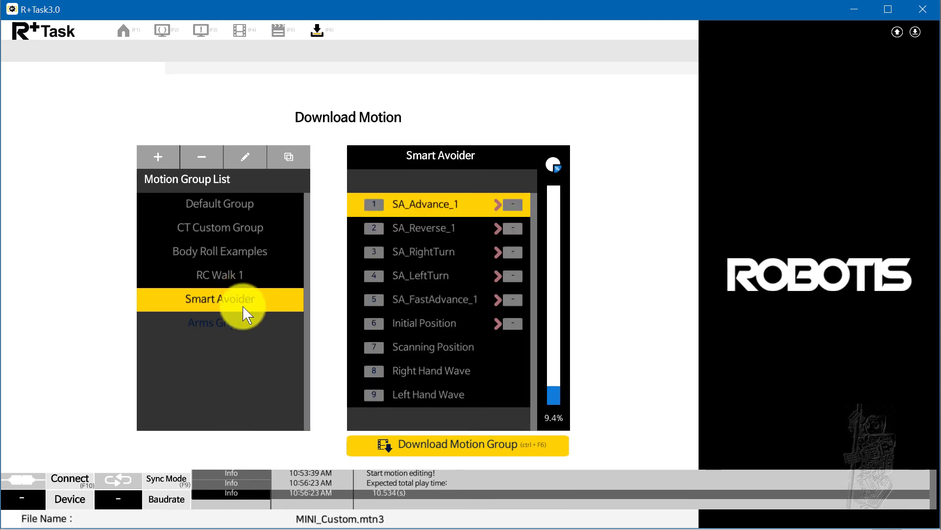
{"action": "left_click", "coordinate": [230, 325]}
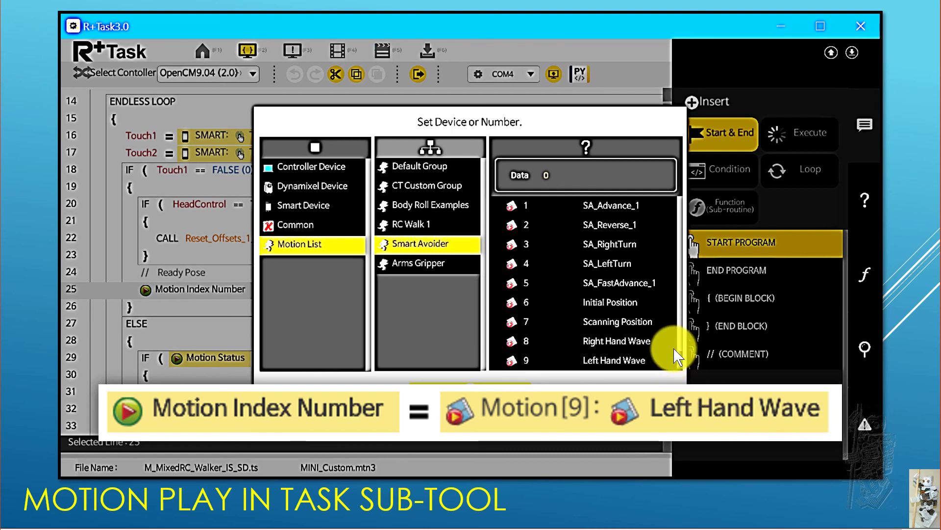
{"action": "left_click", "coordinate": [717, 394]}
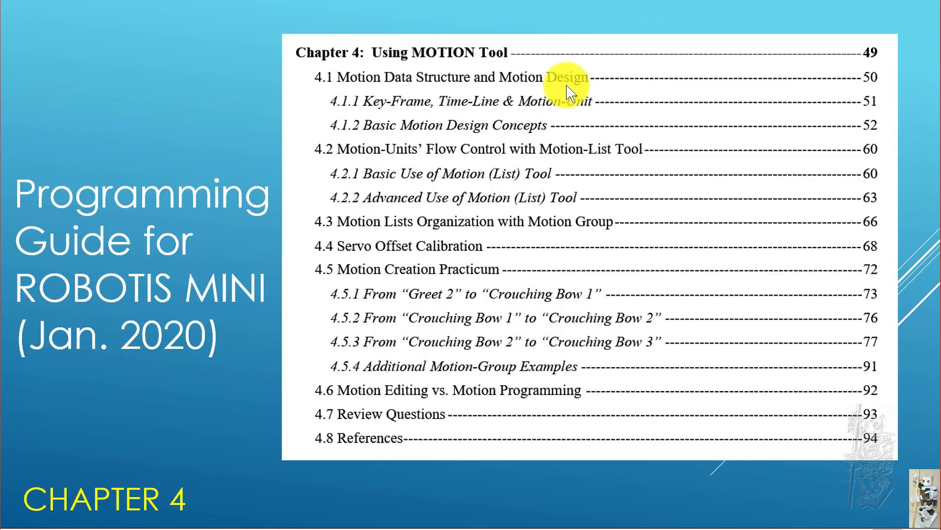